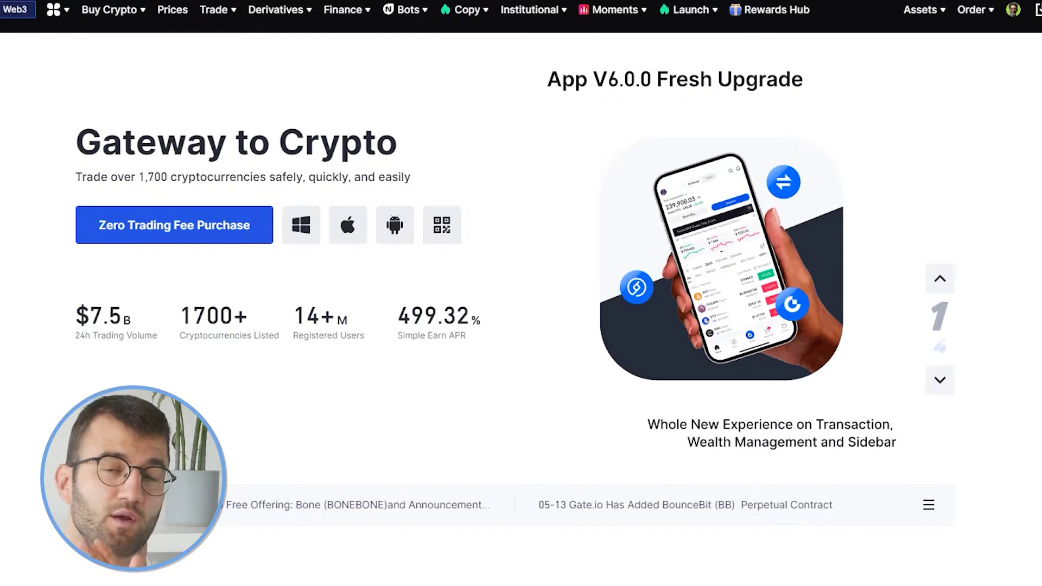
Step: Add Gate.io as a new exchange in Koinly, searching 'gat', and choose Setup auto-sync
scroll(521, 293, down, 2)
scroll(521, 293, down, 15)
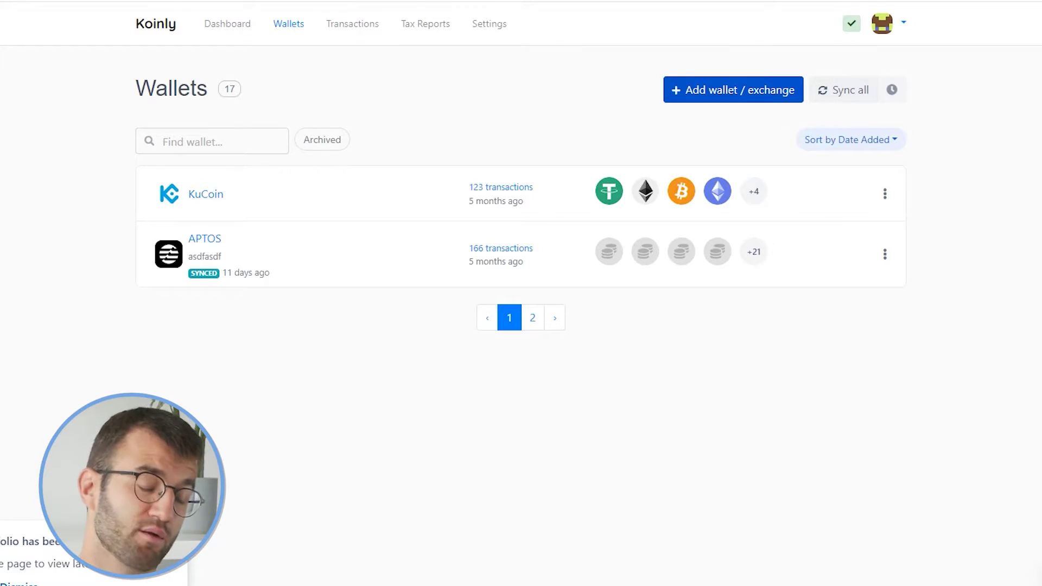
click(733, 90)
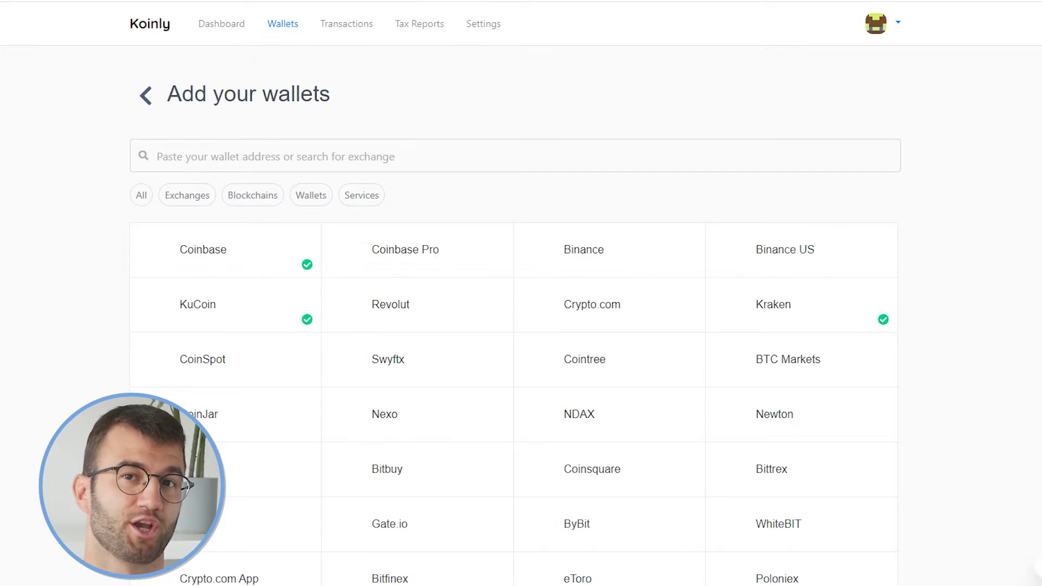
text(gate)
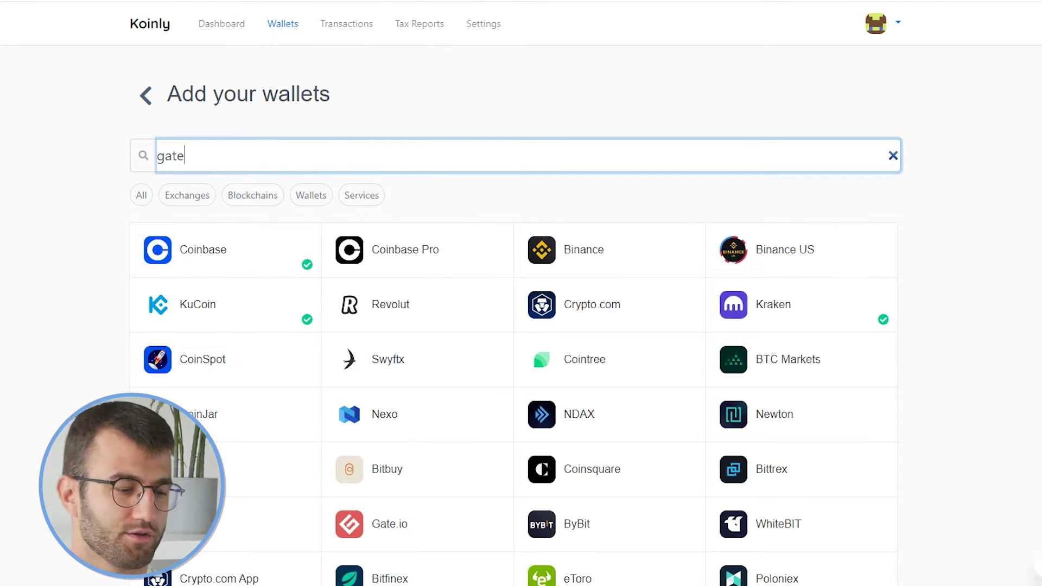
click(203, 250)
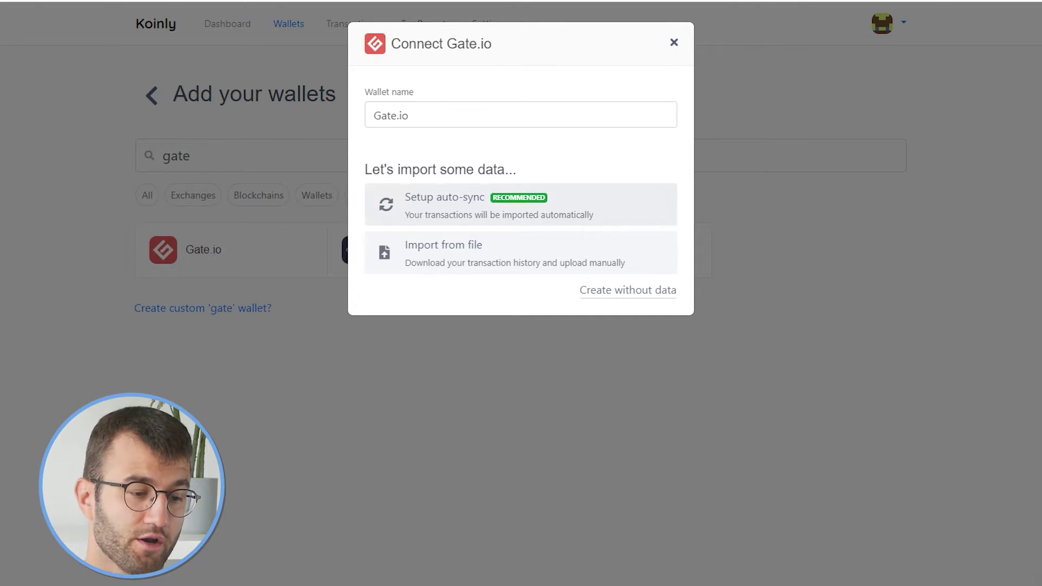
click(499, 204)
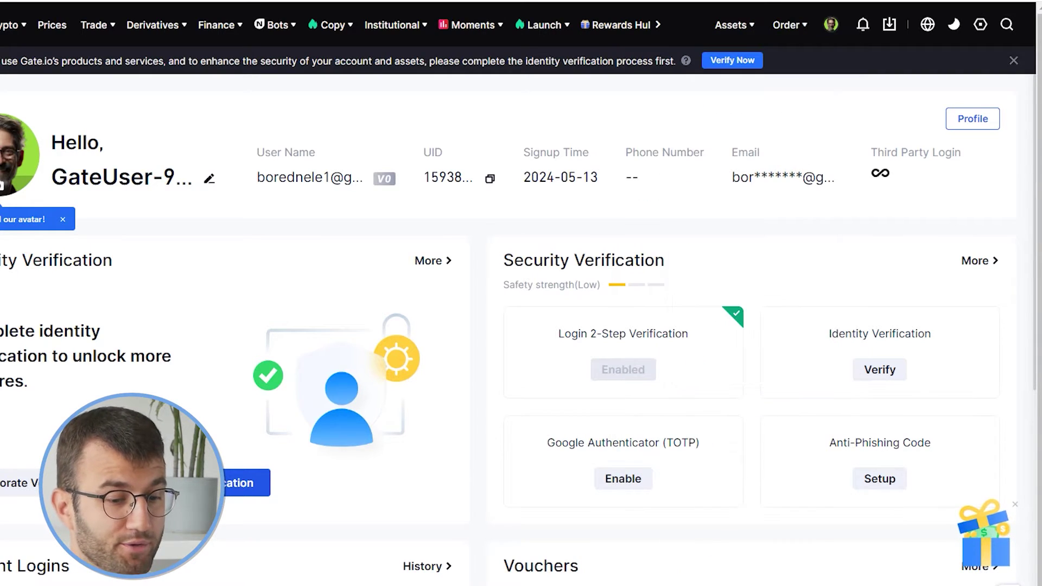
Step: From Gate.io's account menu, start a new API key with Spot Trade, Wallet and Margin Trading permissions
click(831, 24)
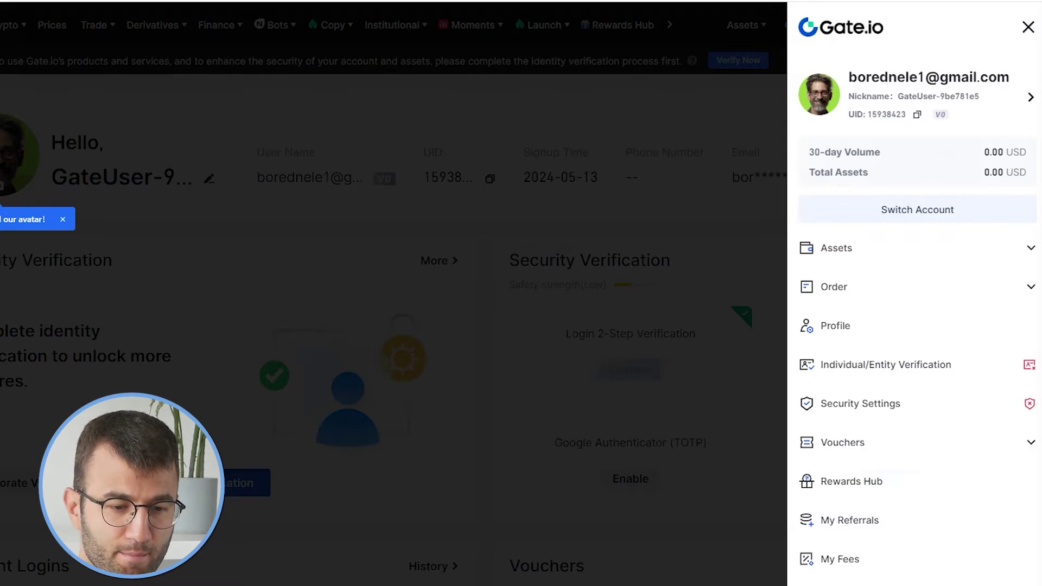
scroll(917, 325, down, 1)
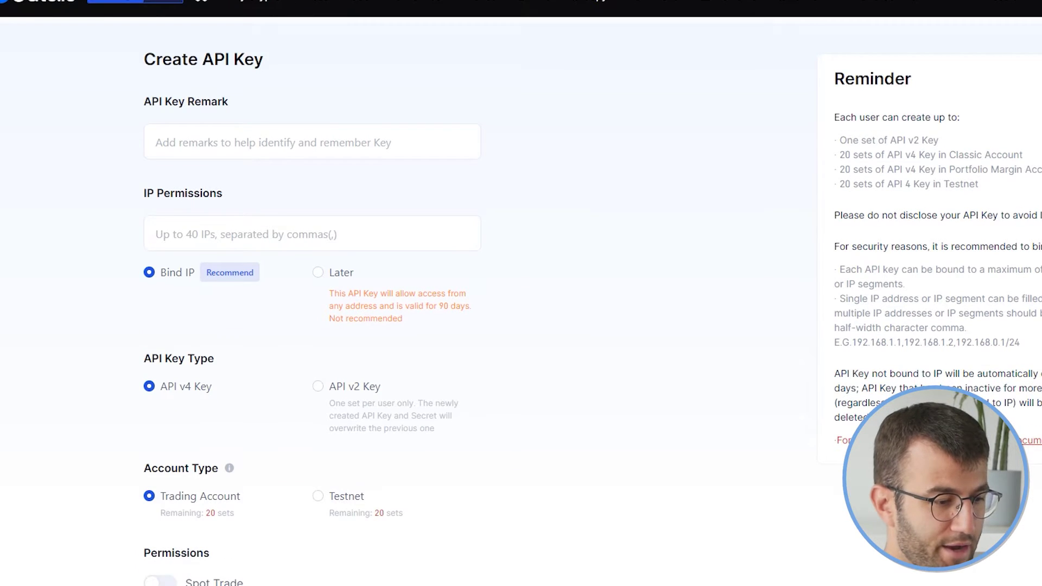
scroll(521, 301, down, 3)
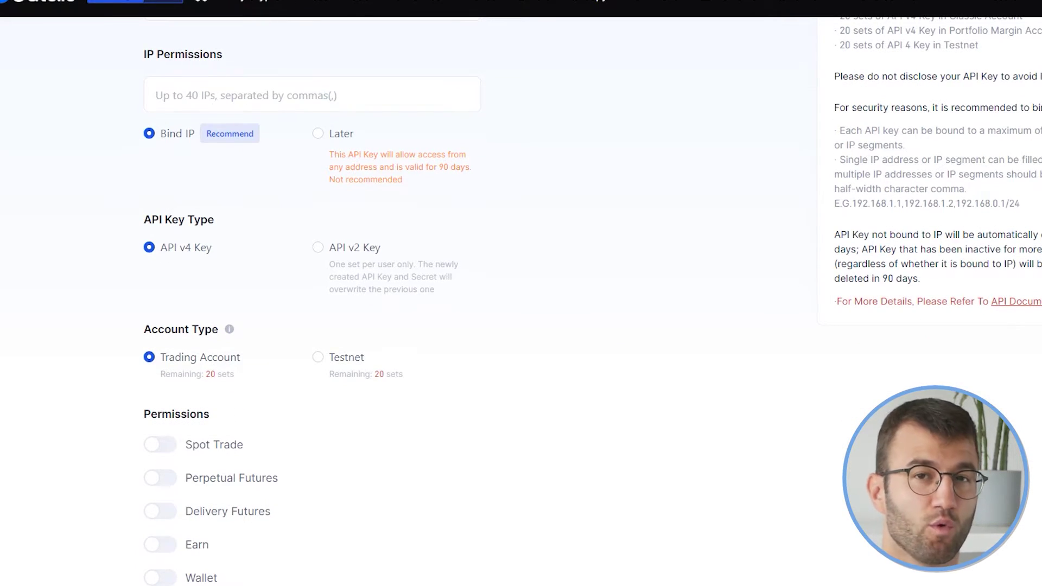
scroll(520, 301, down, 6)
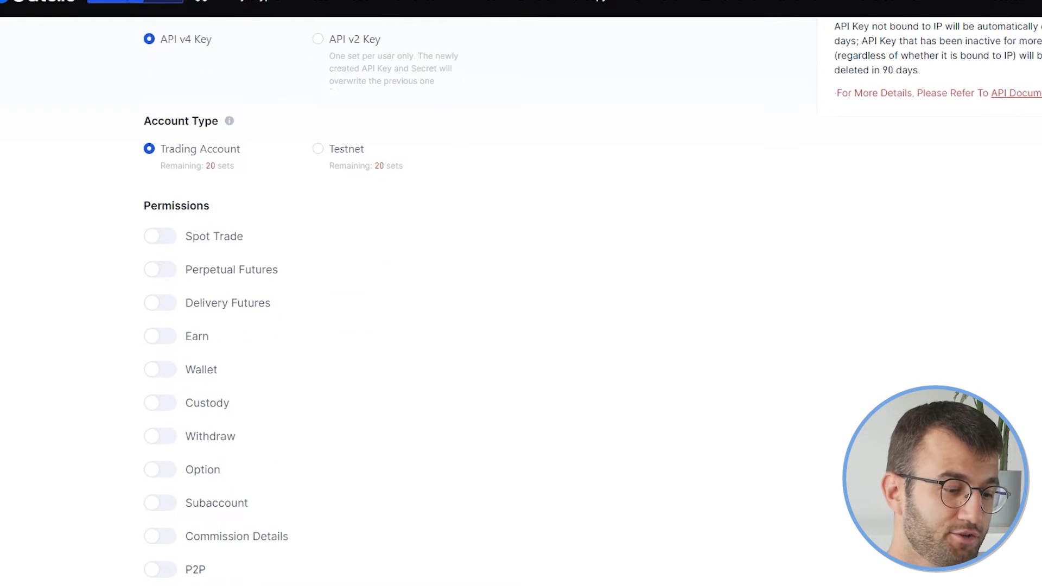
scroll(521, 301, down, 3)
scroll(521, 301, up, 1)
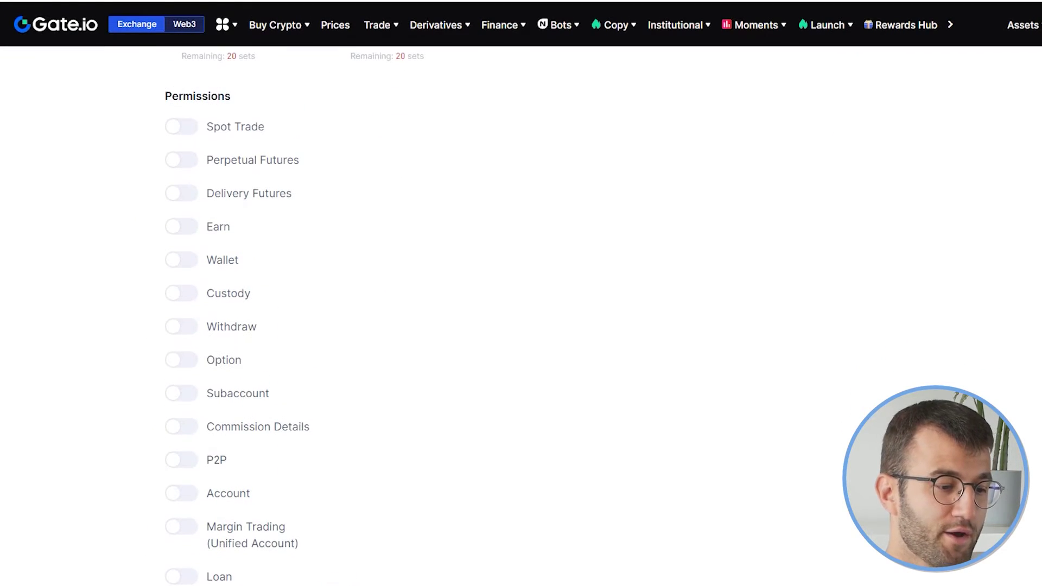
click(160, 97)
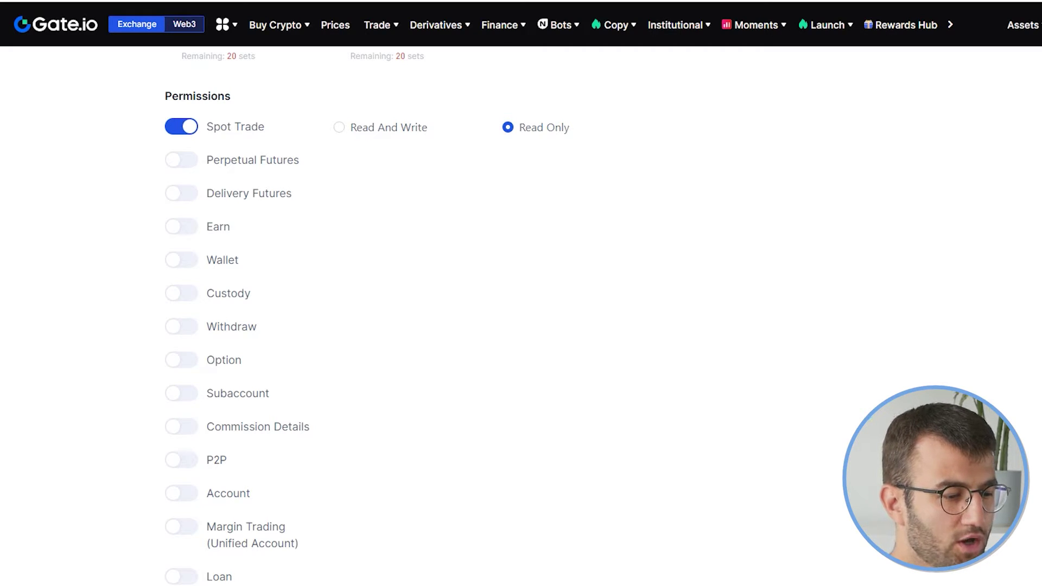
click(181, 260)
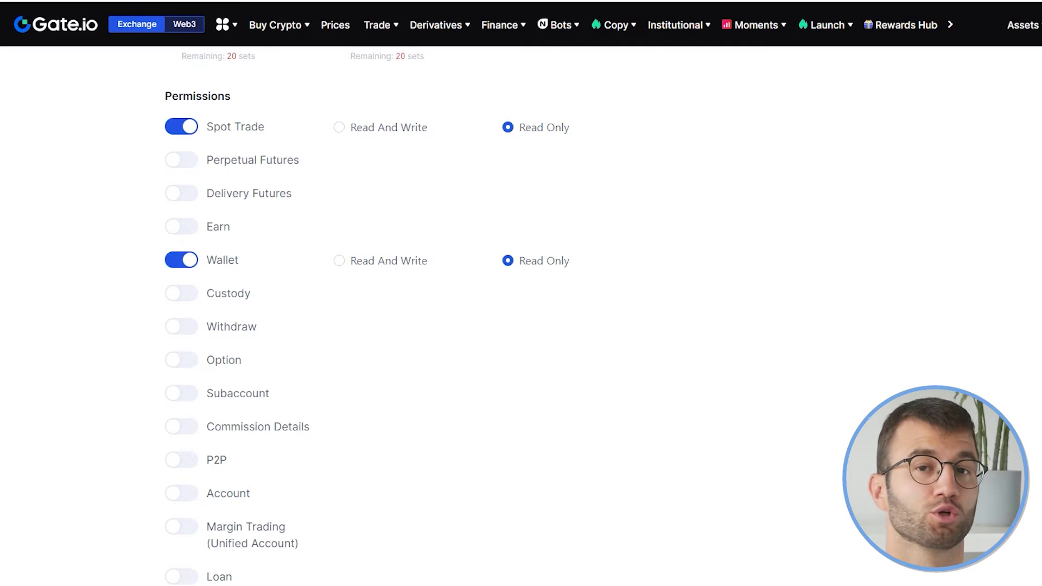
click(182, 527)
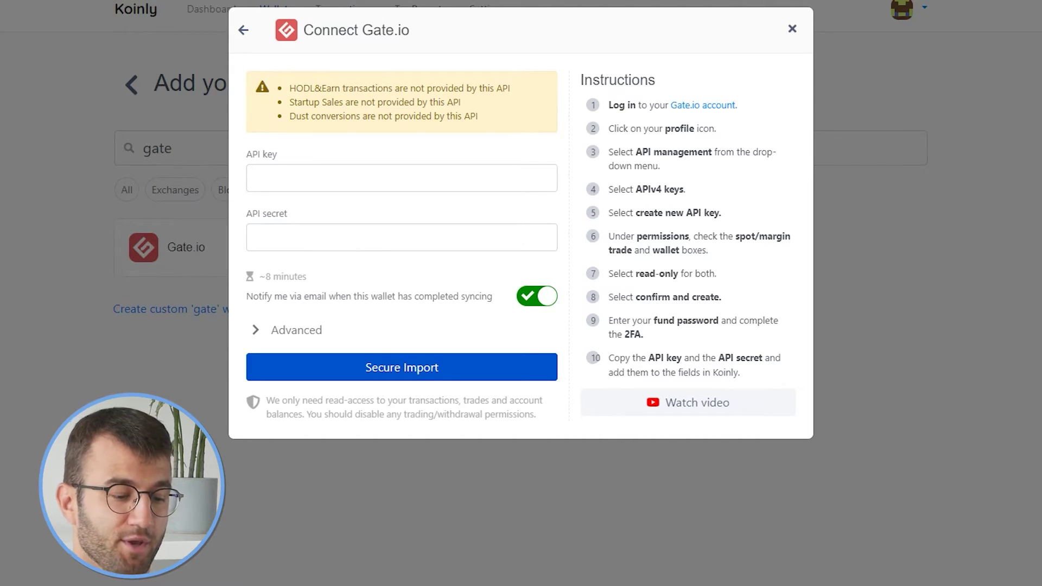
Step: Paste the Gate.io API key and secret into Koinly's Connect form and start Secure Import
click(401, 177)
key(ctrl+v)
click(401, 237)
key(ctrl+v)
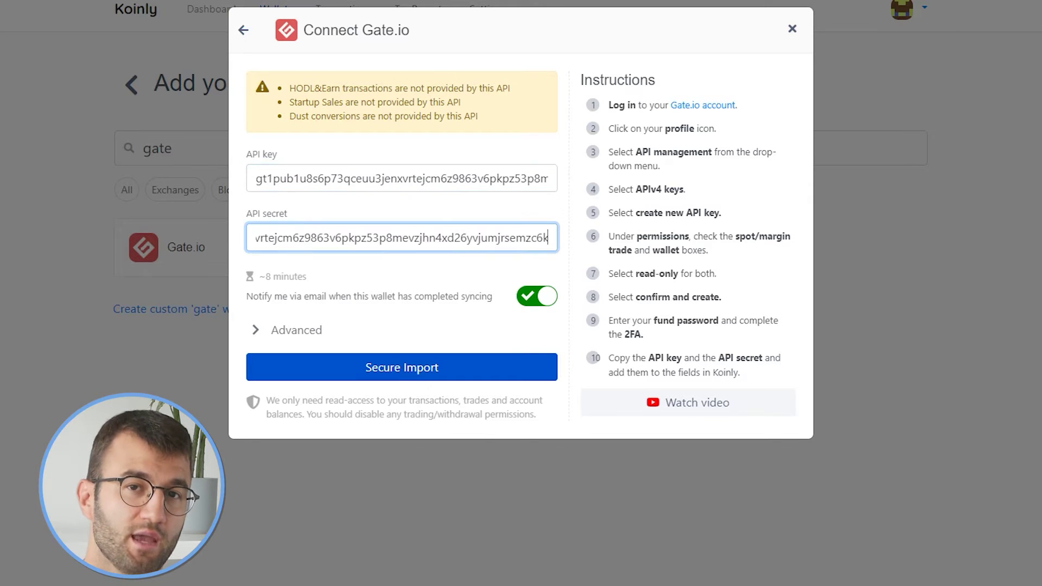
key(Return)
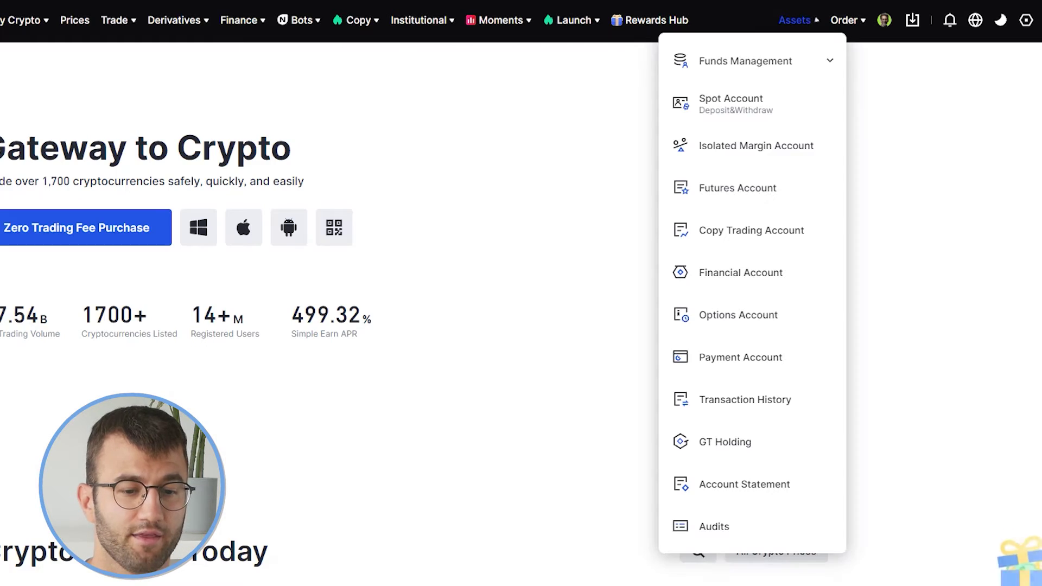
Step: Open Gate.io's Transaction History from the Assets menu and drop the exported CSV into Koinly's import form
mouse_move(846, 20)
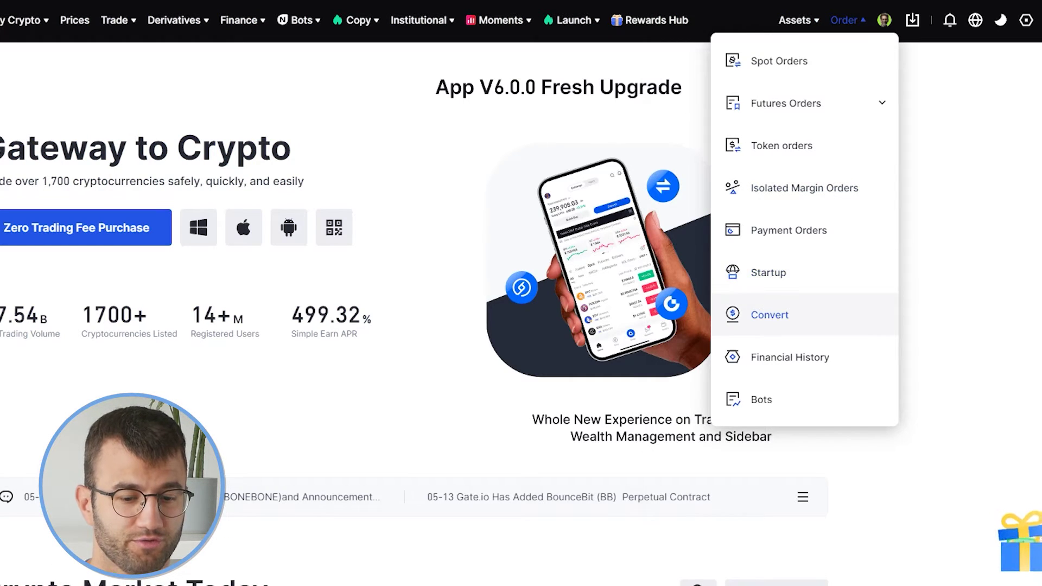
mouse_move(795, 20)
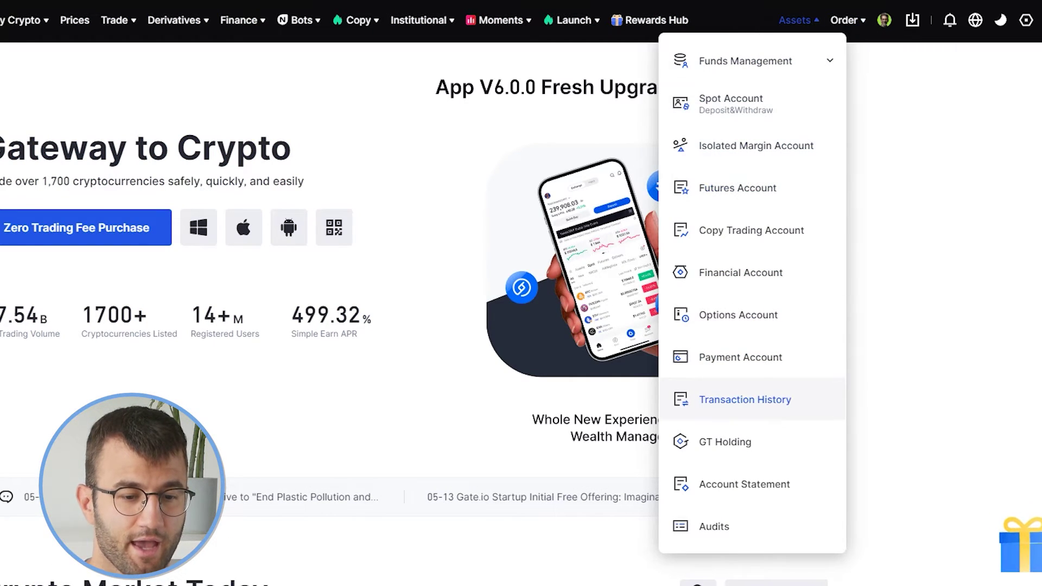
click(744, 399)
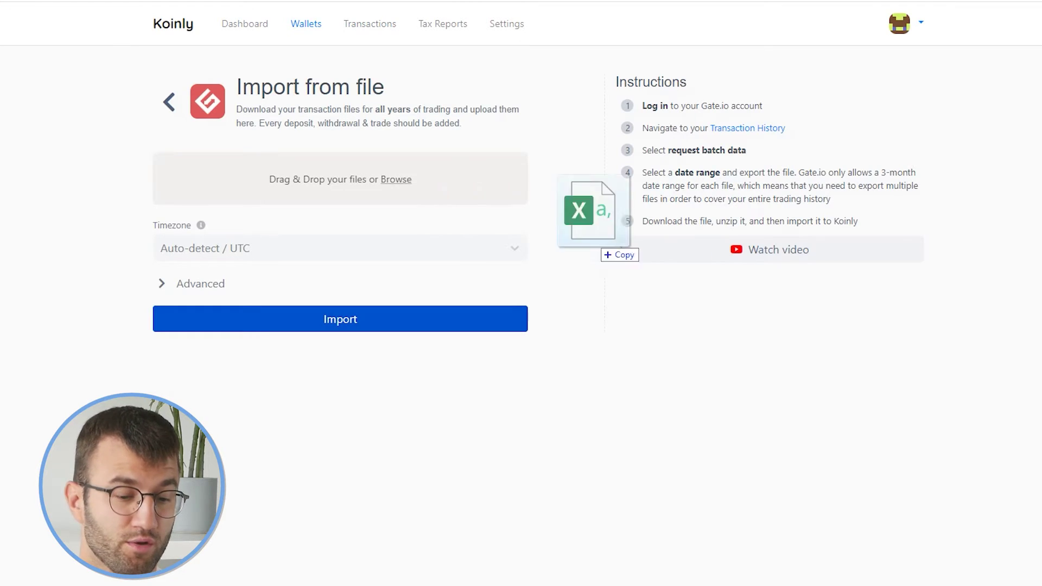
drag(600, 247, 337, 184)
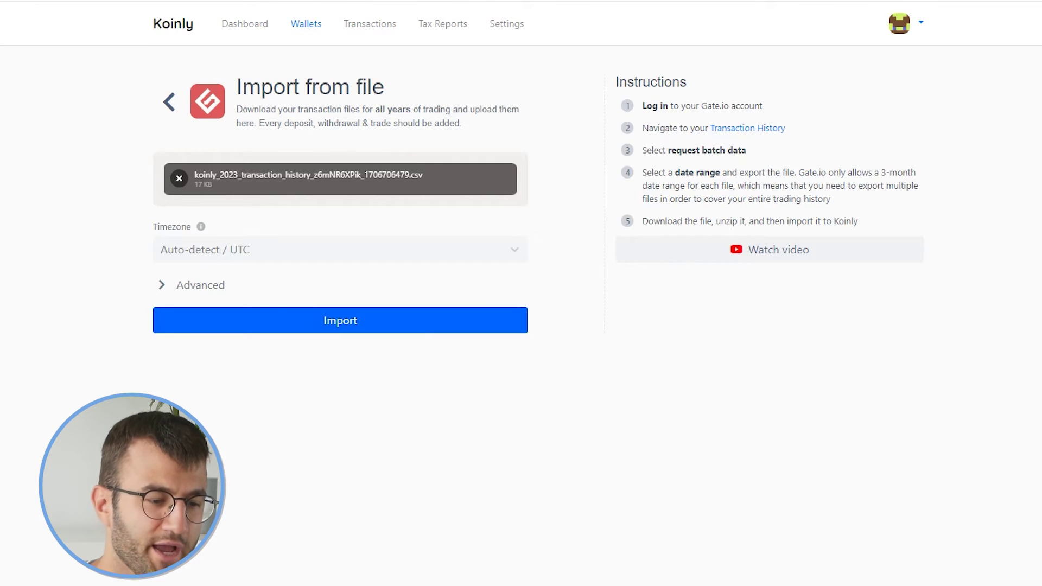
Step: Import the attached koinly_2023_transaction_history CSV and scroll through the Gate.io 2 transactions list
click(340, 320)
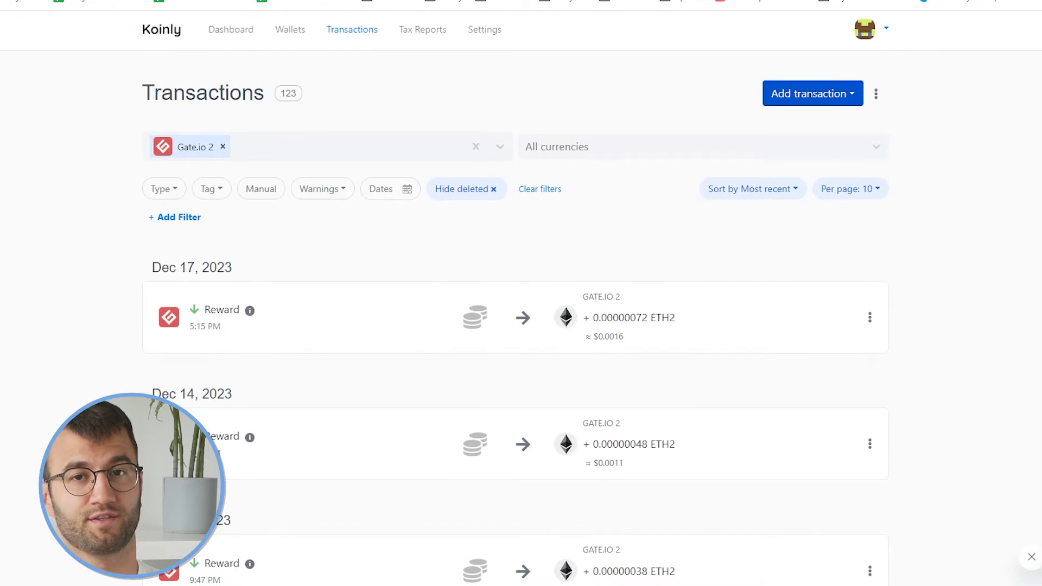
scroll(521, 293, down, 3)
scroll(516, 300, down, 3)
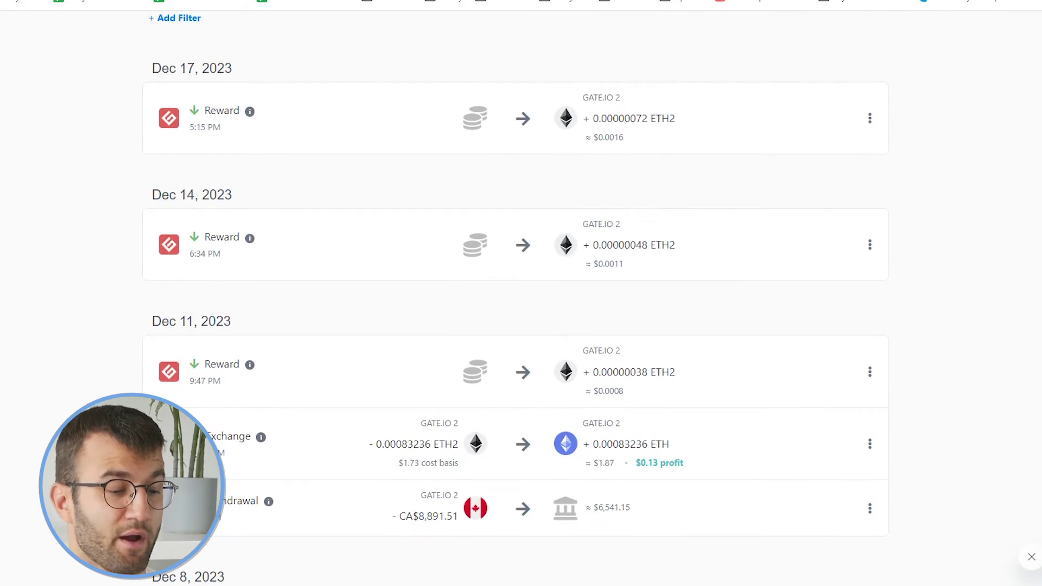
scroll(515, 296, down, 3)
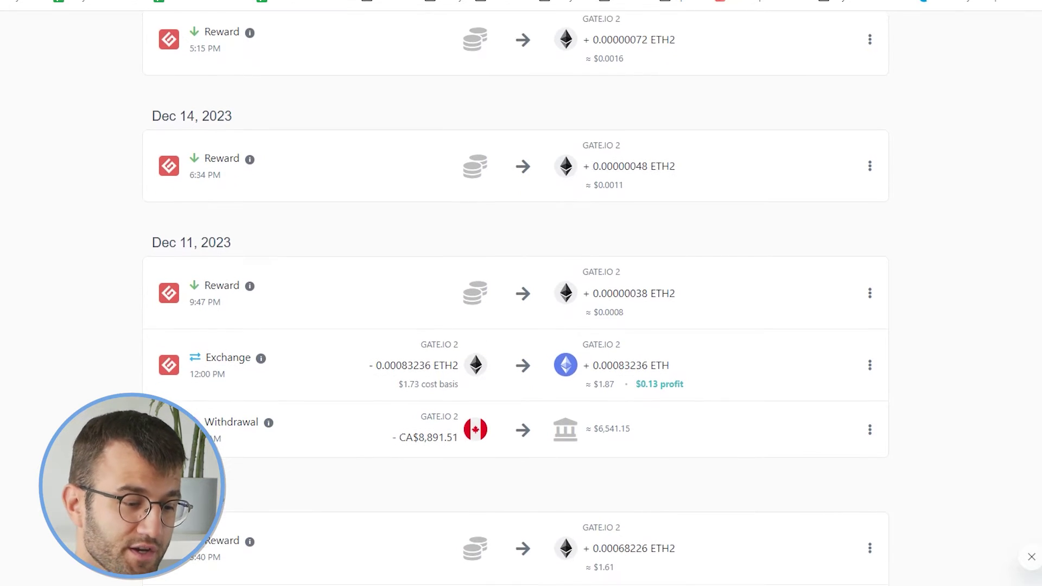
scroll(515, 296, down, 6)
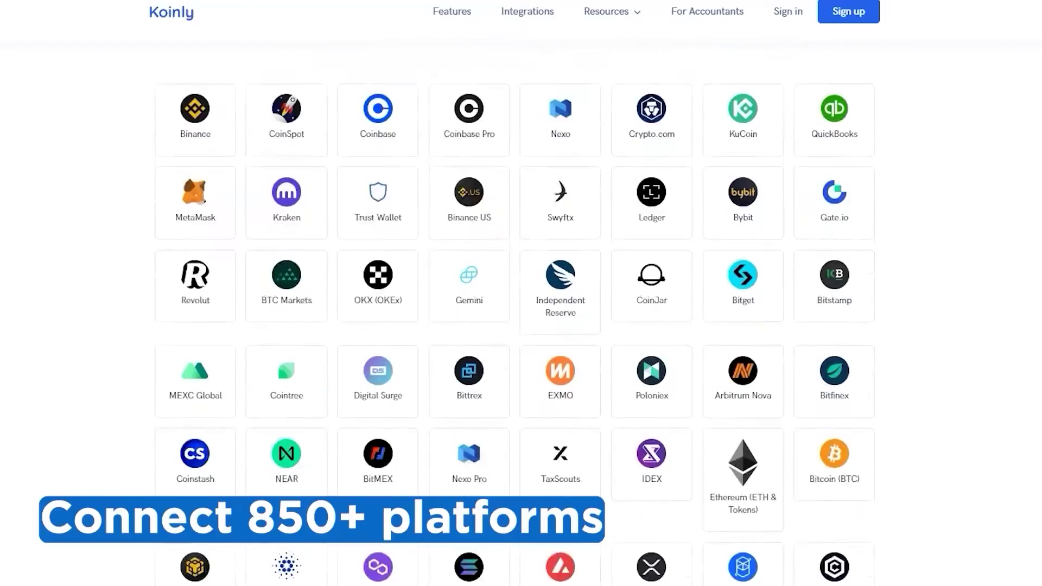
scroll(516, 313, down, 5)
scroll(515, 313, down, 9)
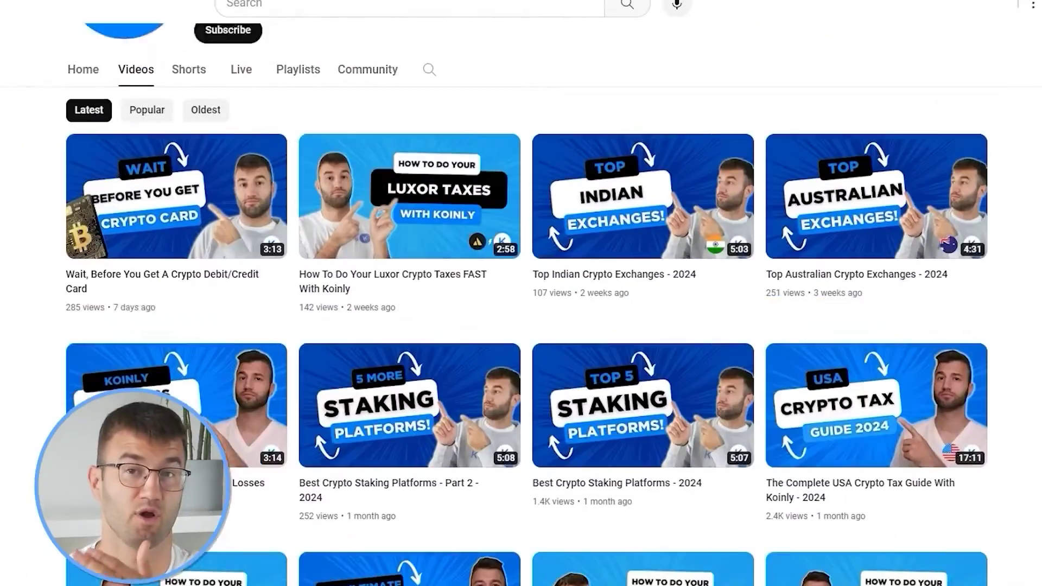
scroll(521, 313, down, 5)
scroll(521, 313, down, 4)
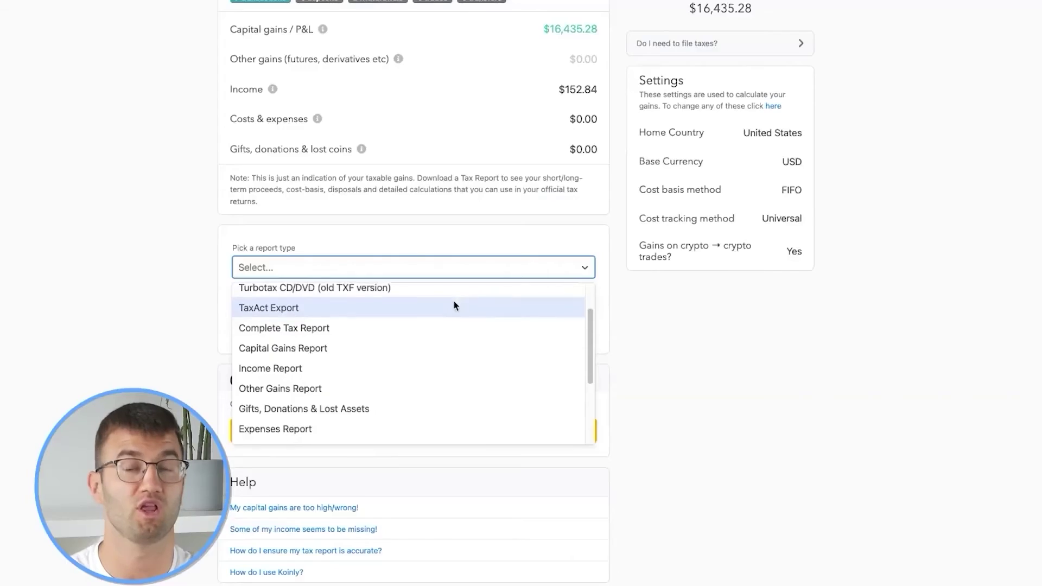
Step: Download the Complete Tax Report and review its $16,435.28 net gains summary
scroll(427, 318, down, 1)
click(319, 321)
click(445, 300)
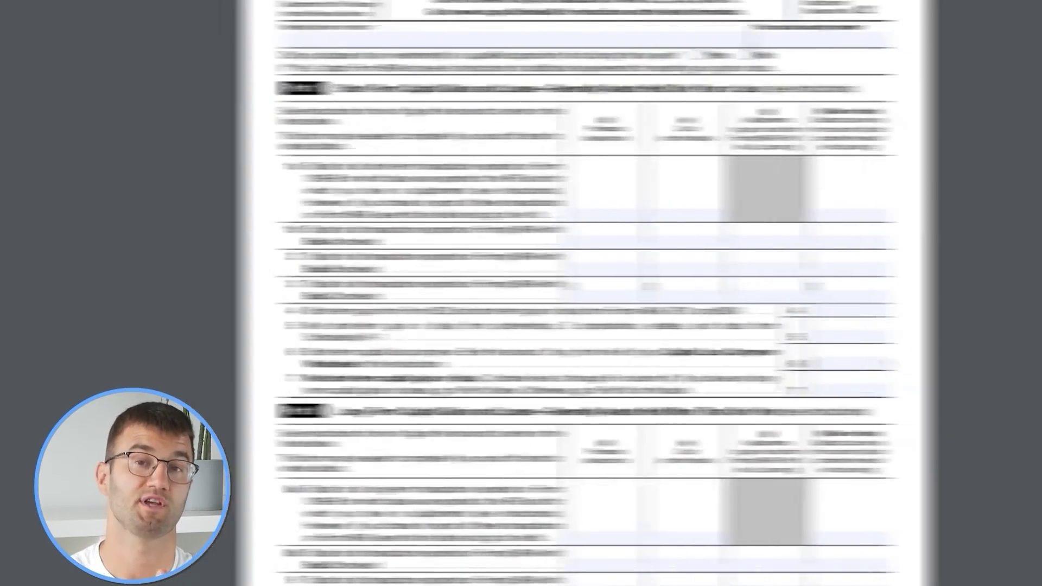
scroll(568, 293, down, 5)
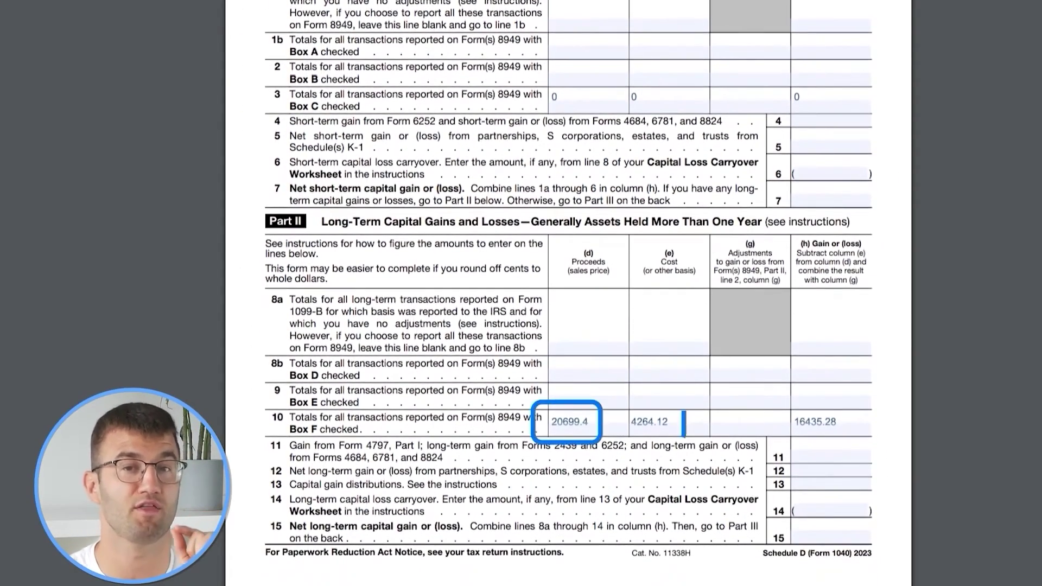